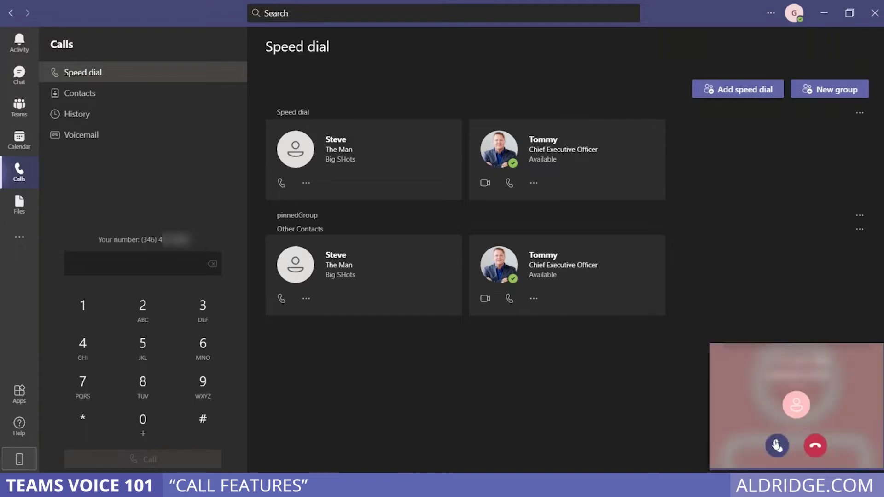
- Answer the incoming call and search for a colleague by first name among the people to invite
left_click(776, 444)
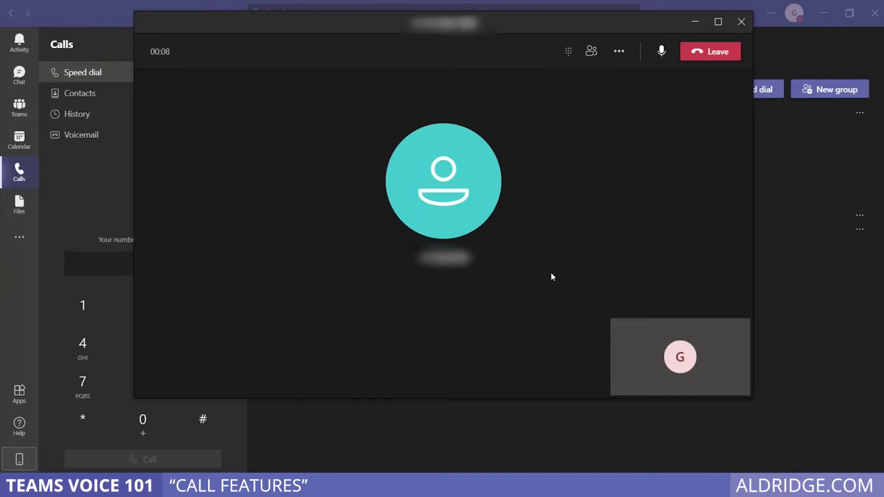
left_click(591, 53)
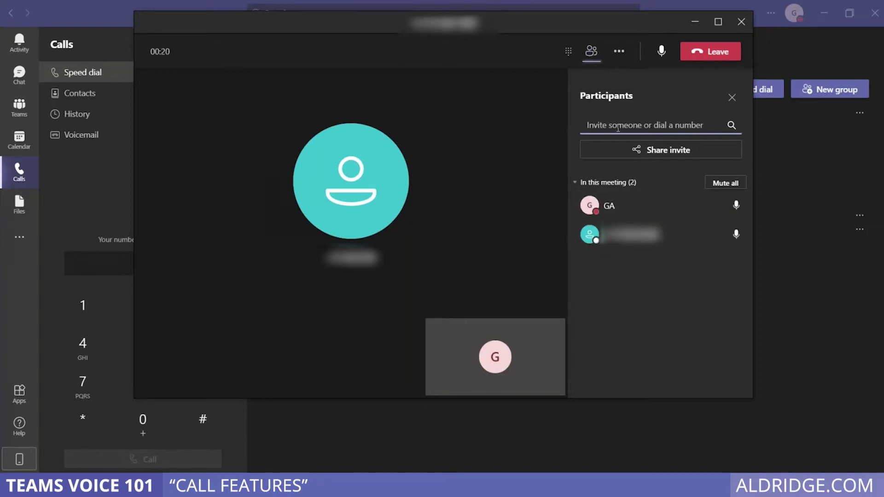
type("tommy")
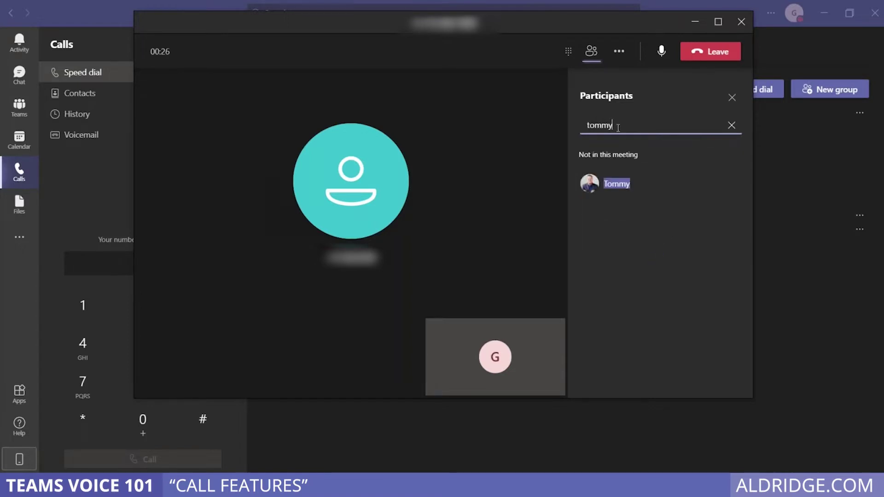
key("ctrl+a")
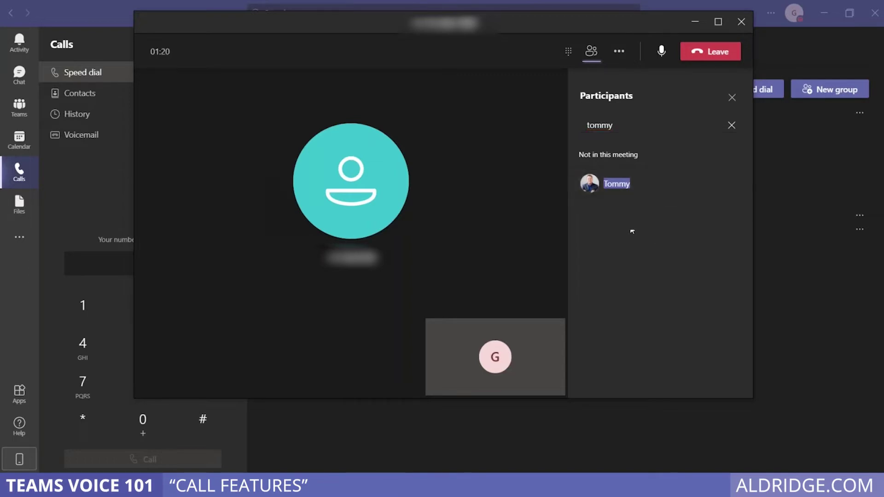
- Open the call's device settings and review the available audio device and microphone choices
left_click(625, 55)
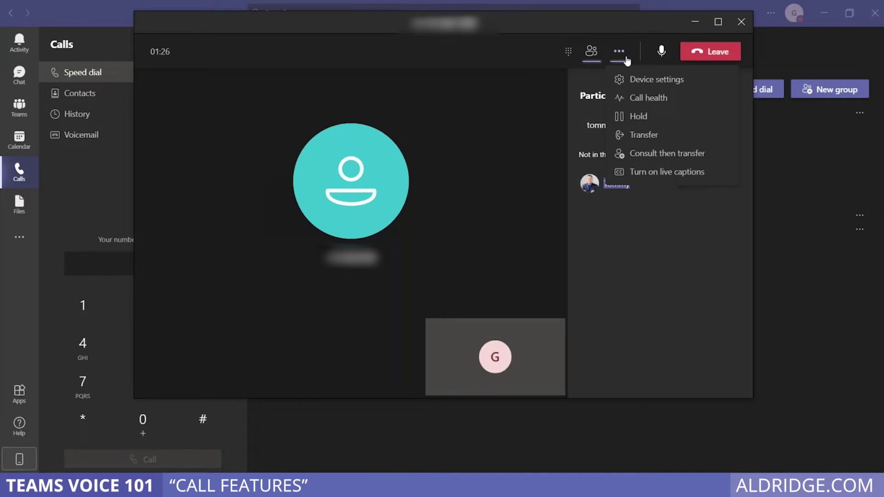
left_click(629, 79)
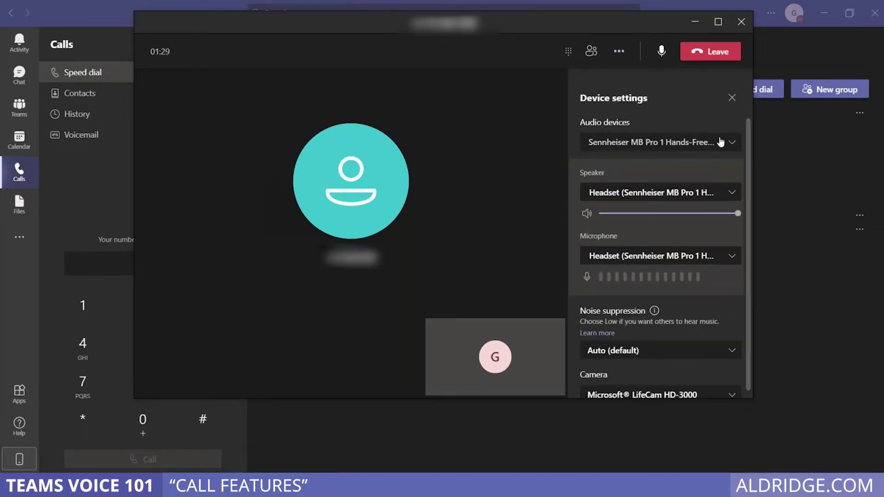
left_click(721, 141)
left_click(720, 141)
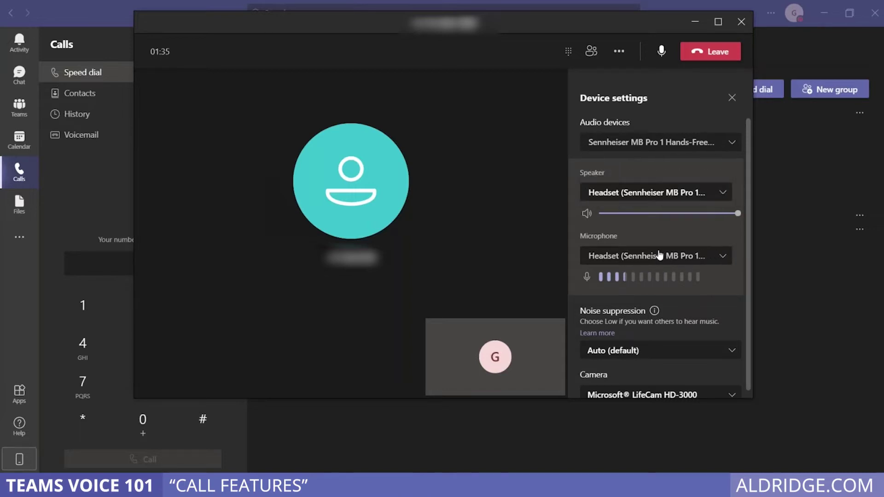
left_click(723, 257)
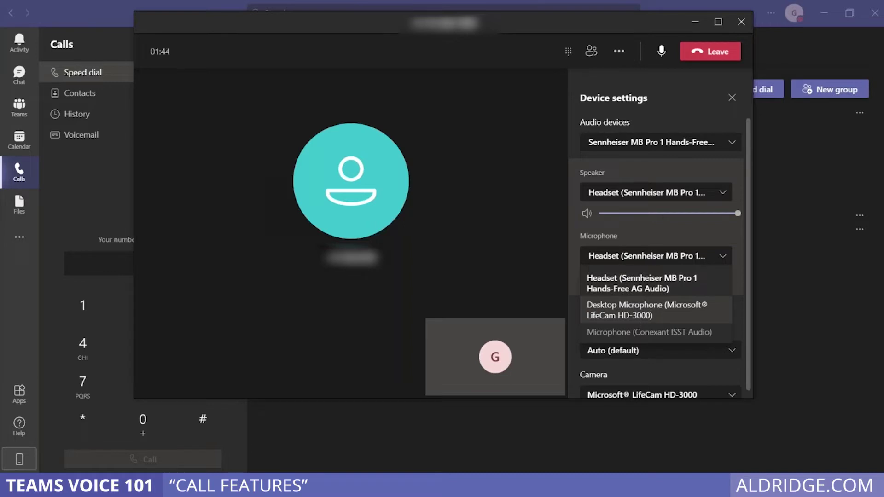
left_click(667, 231)
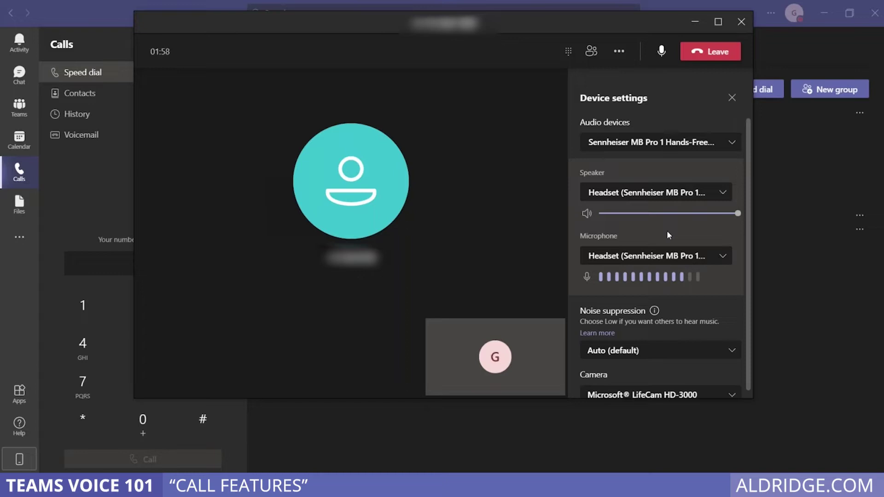
- Review the noise suppression levels and the available cameras in the call's device settings
scroll(712, 299, "down", 1)
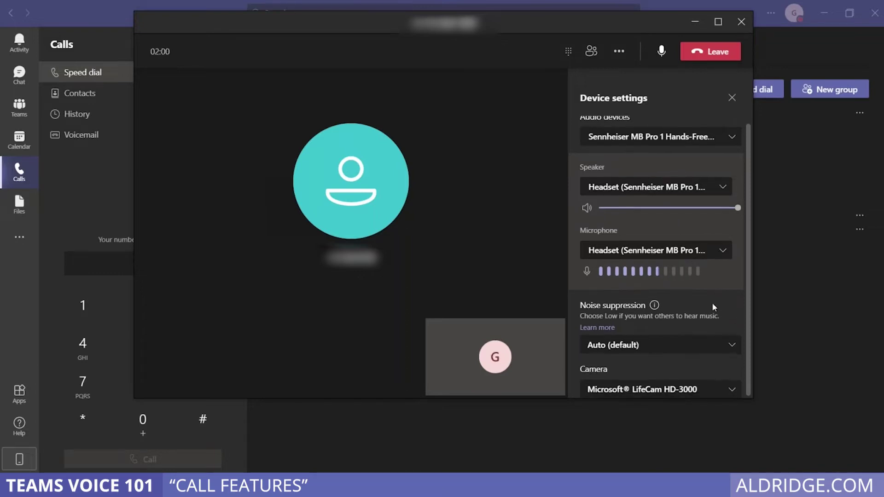
left_click(715, 346)
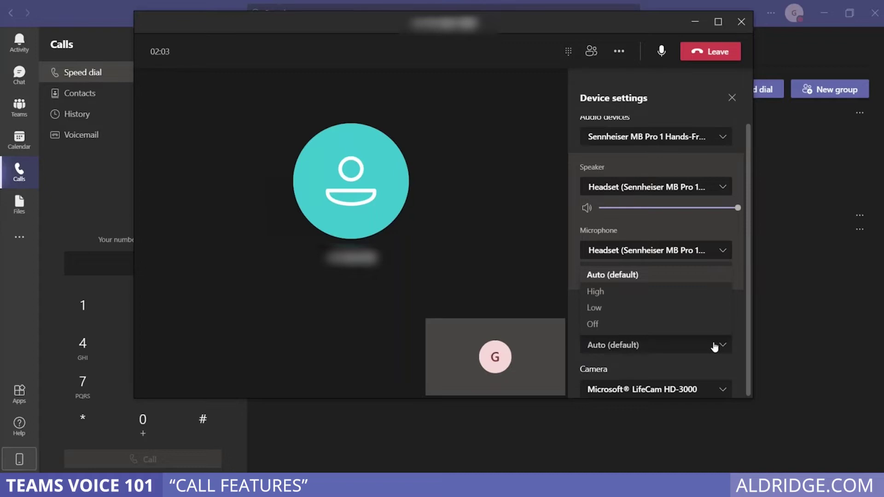
left_click(714, 346)
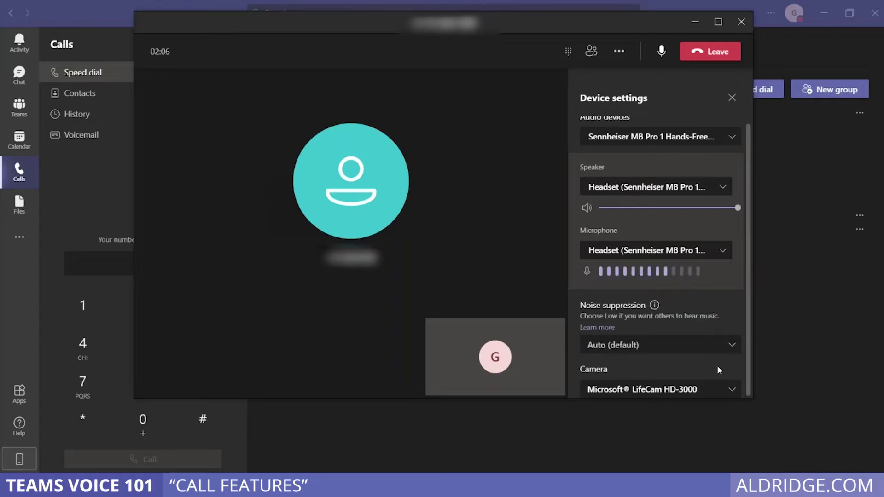
left_click(722, 391)
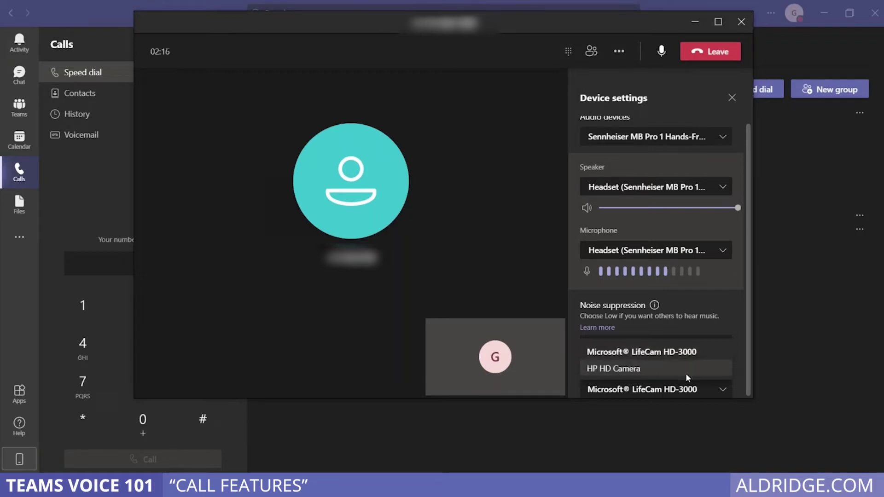
left_click(690, 103)
- Show the call health information and examine its network, audio, video and screen sharing metrics
left_click(618, 52)
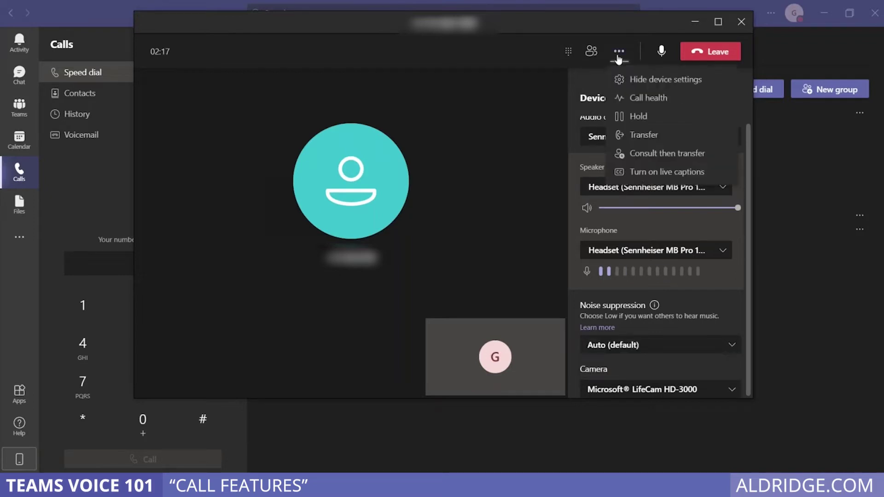
left_click(633, 95)
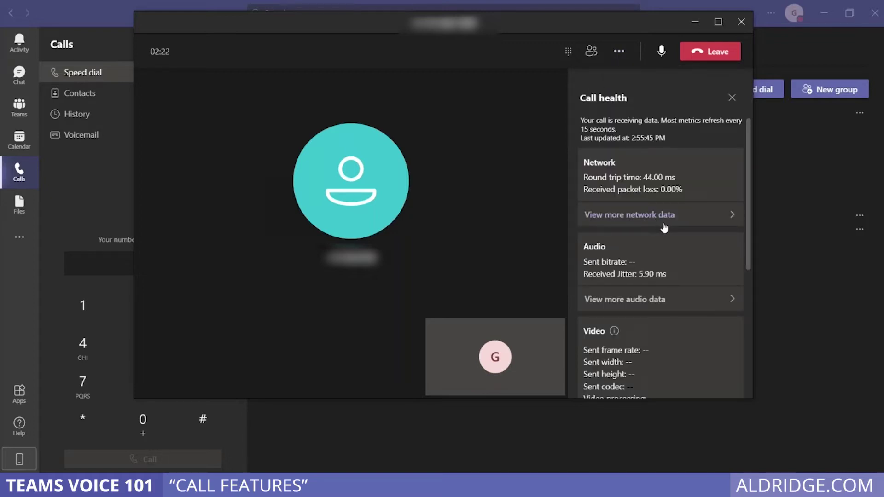
scroll(670, 245, "down", 4)
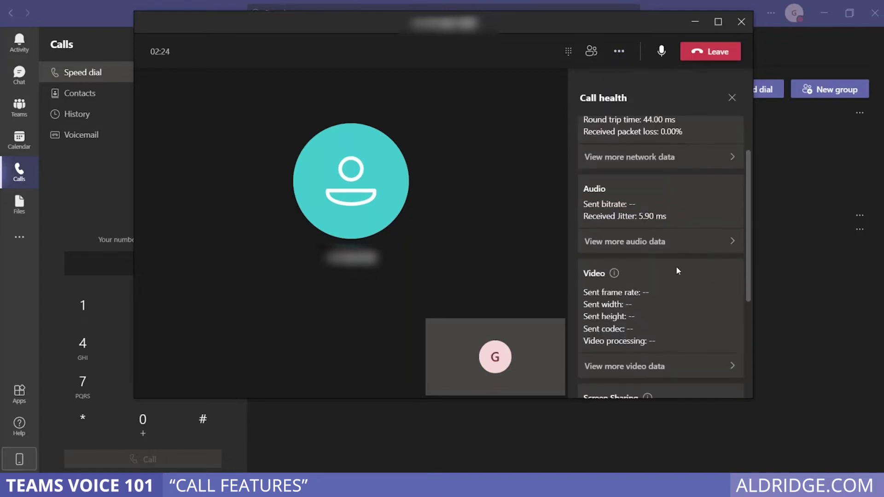
scroll(677, 268, "down", 2)
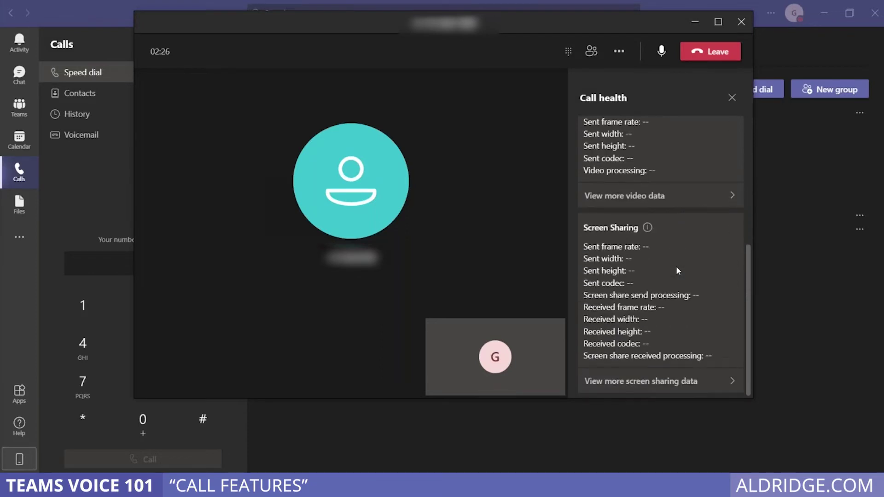
scroll(676, 266, "up", 6)
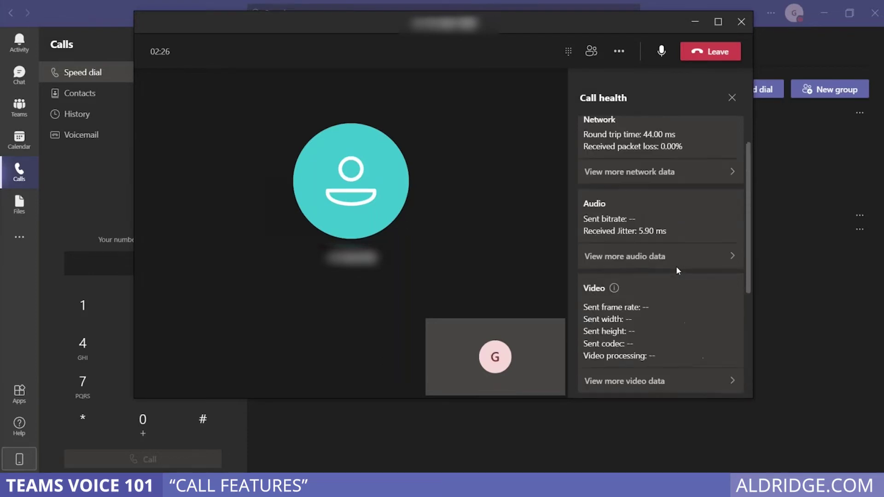
- Put the active call on hold and resume it
left_click(619, 61)
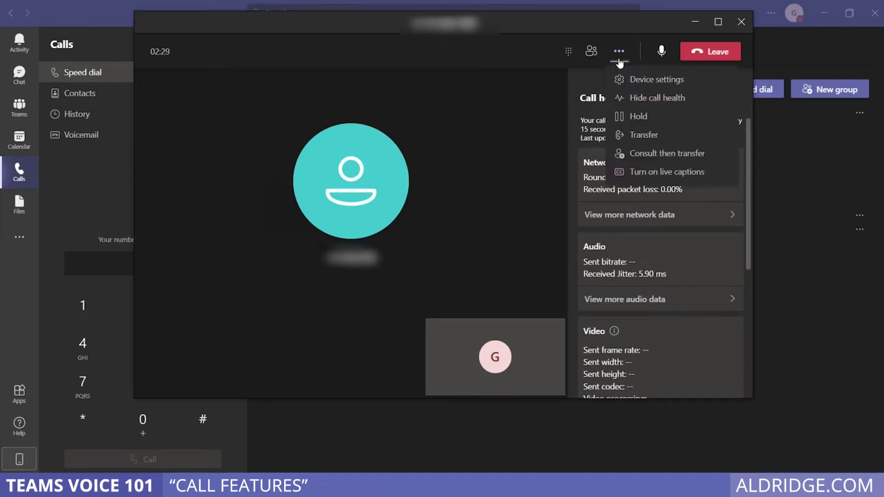
left_click(627, 117)
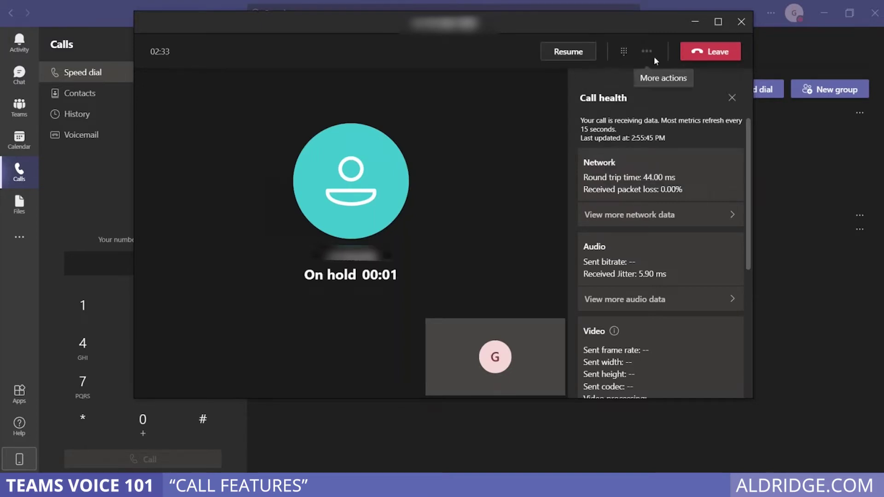
left_click(553, 53)
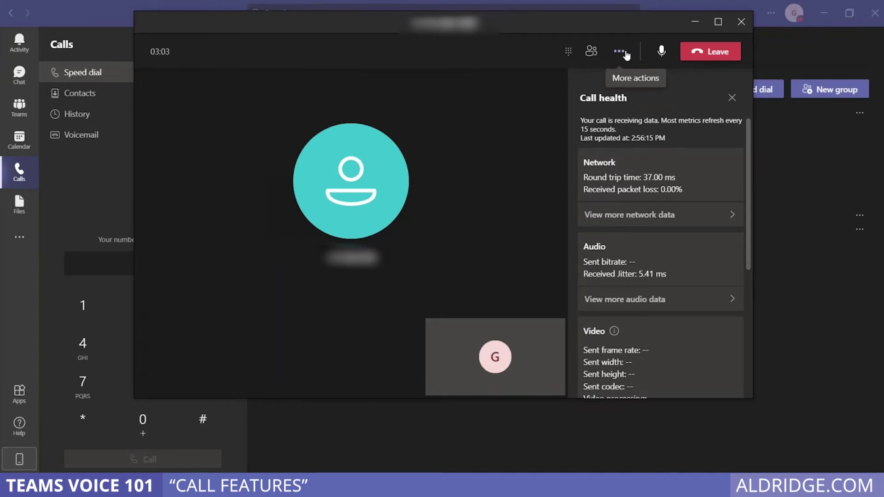
- Start a direct transfer of the call and enter the colleague's first name as the recipient
left_click(626, 54)
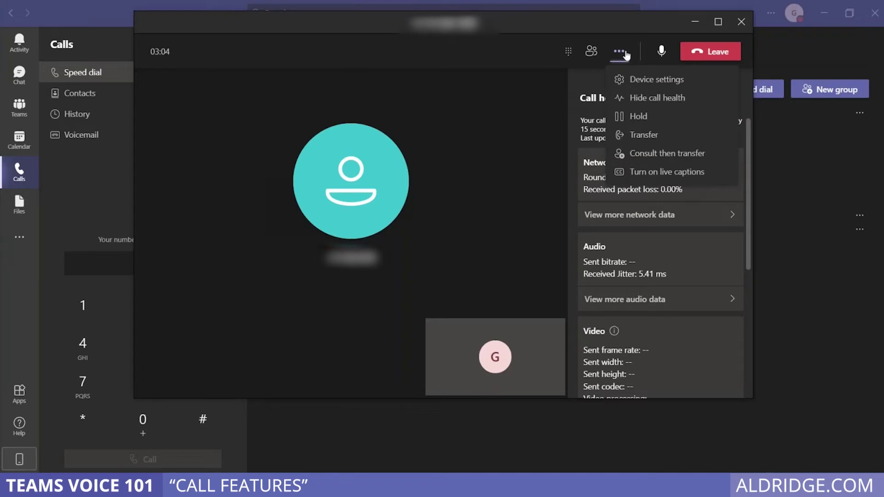
left_click(644, 135)
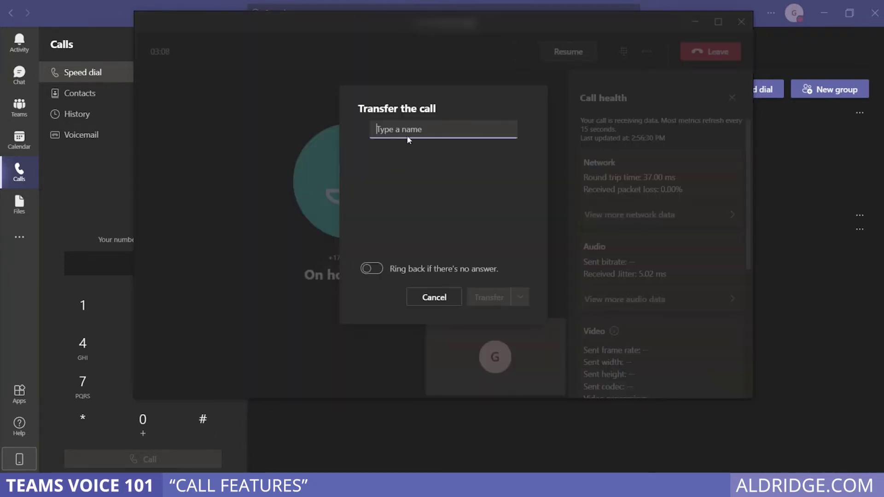
type("to")
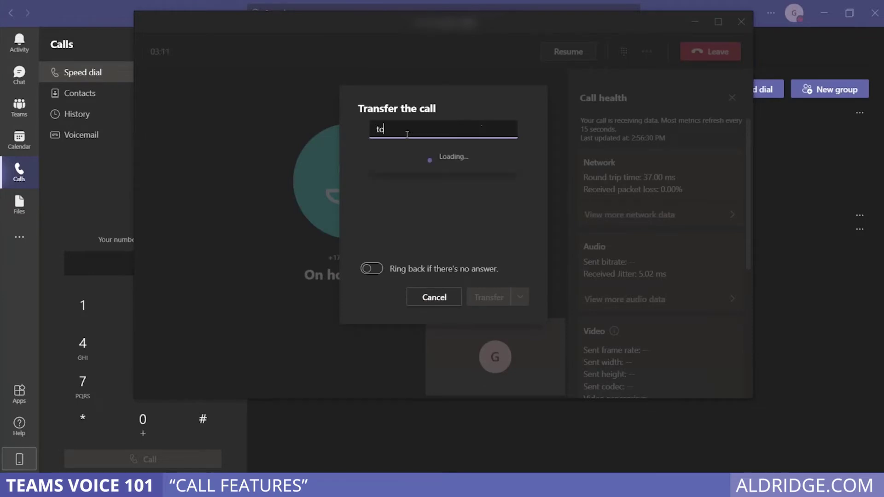
type("mmy")
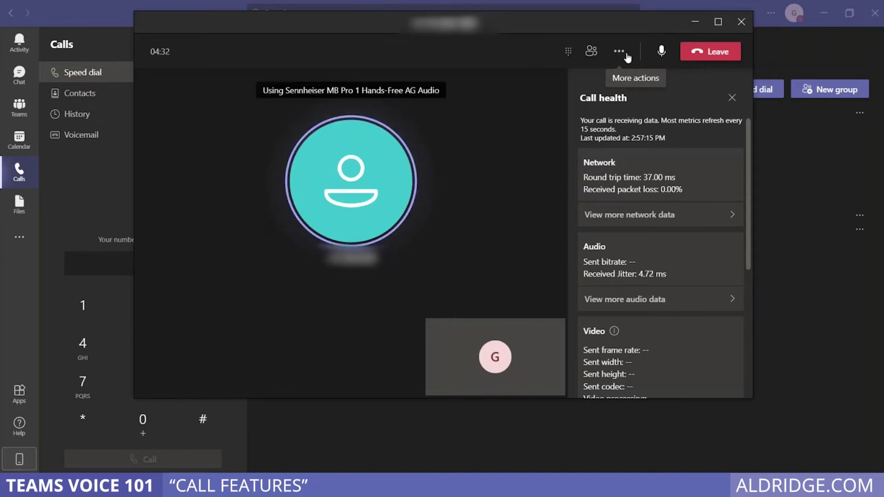
left_click(620, 51)
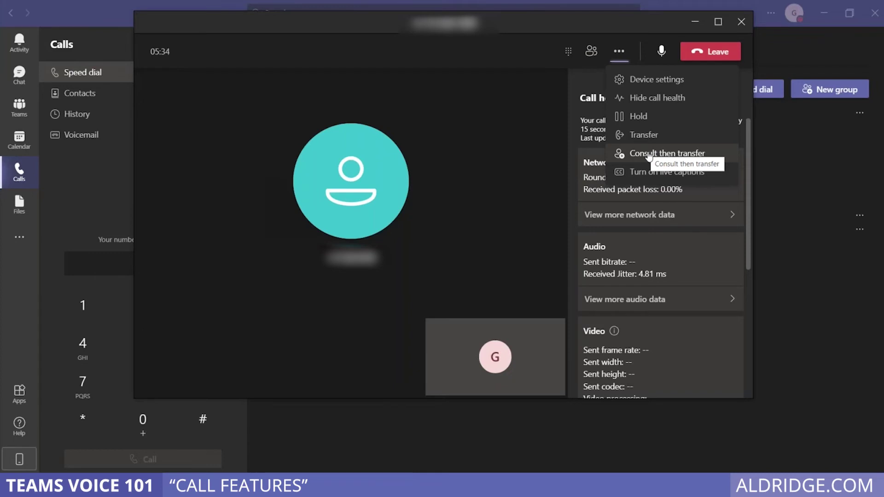
key("Escape")
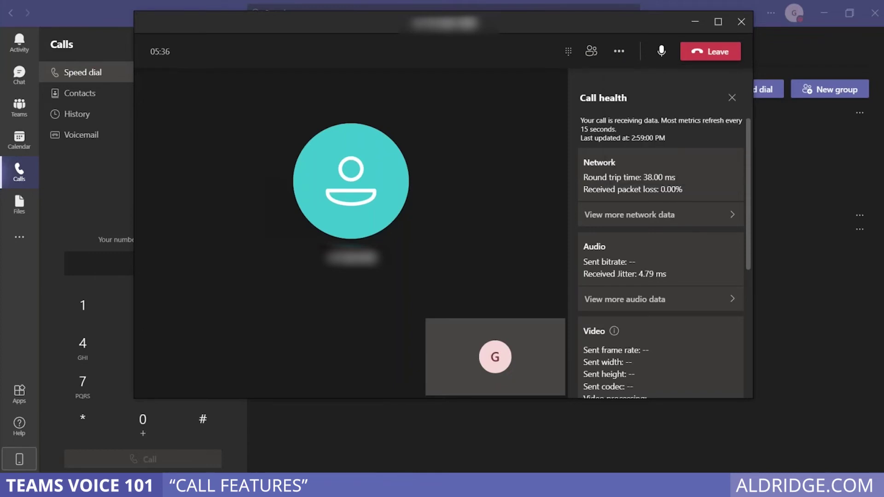
left_click(623, 58)
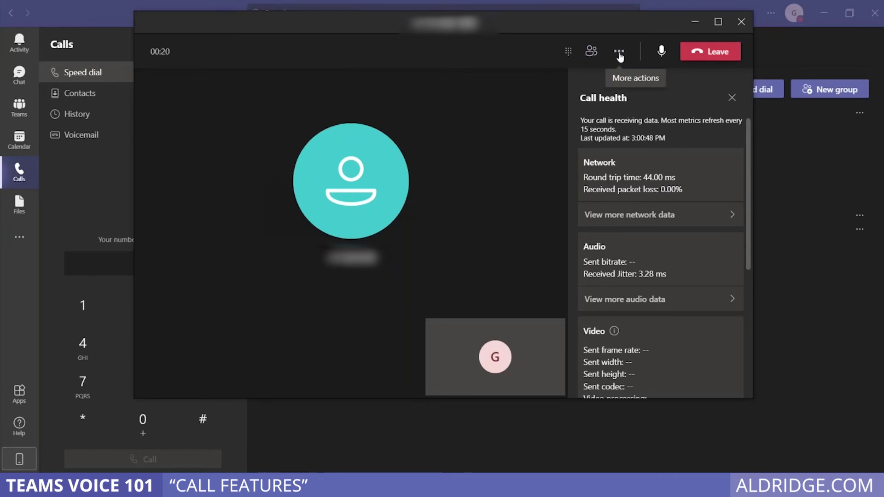
left_click(621, 57)
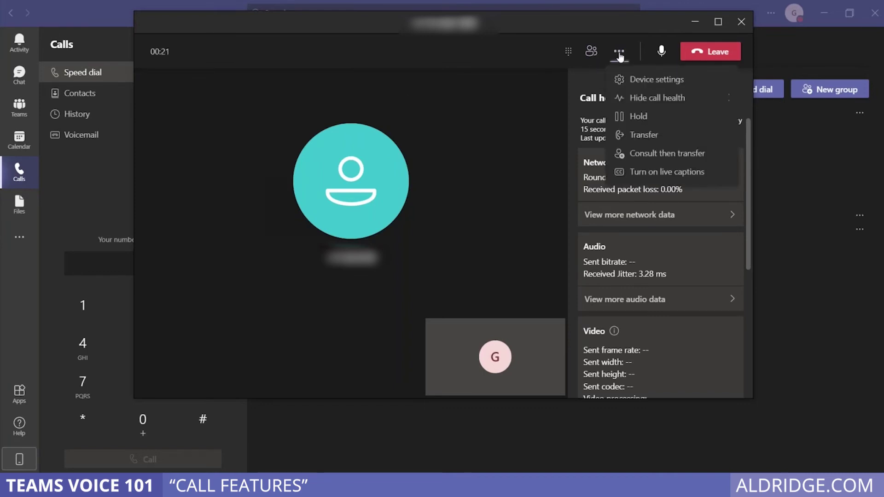
- Leave the call and close its window without rating the call quality
left_click(717, 53)
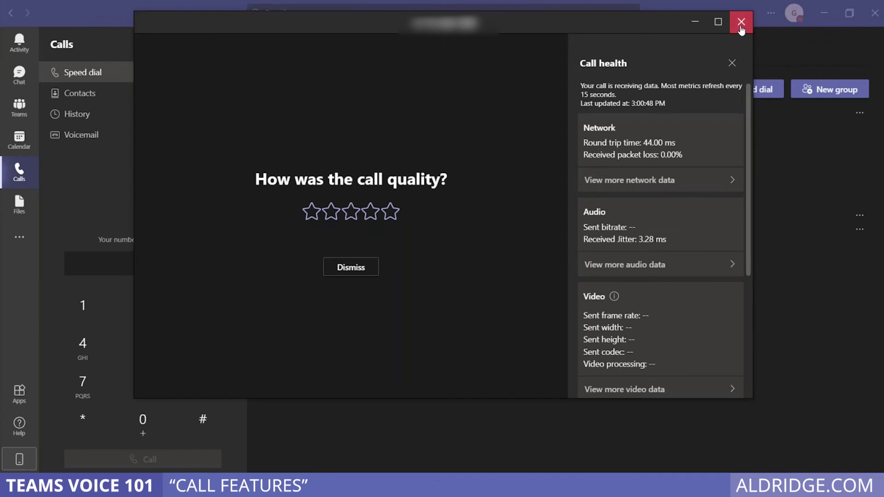
left_click(742, 23)
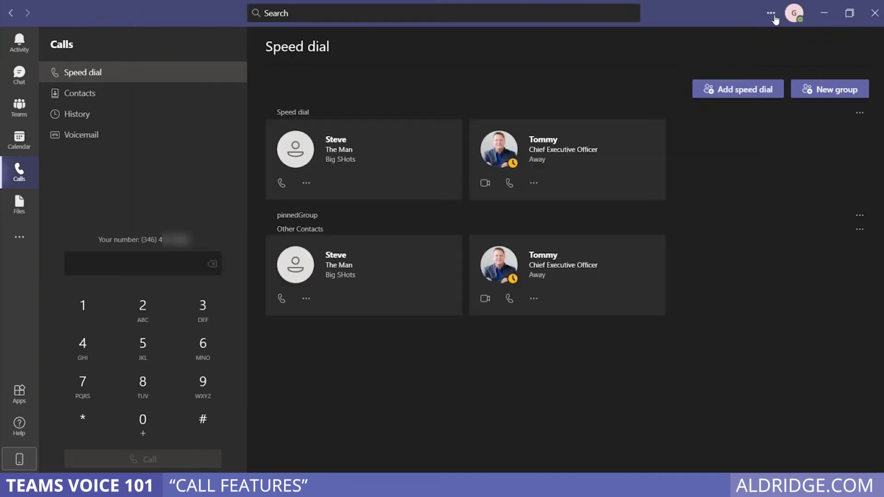
- Open the general device settings outside the call and review the available audio device choices
left_click(772, 16)
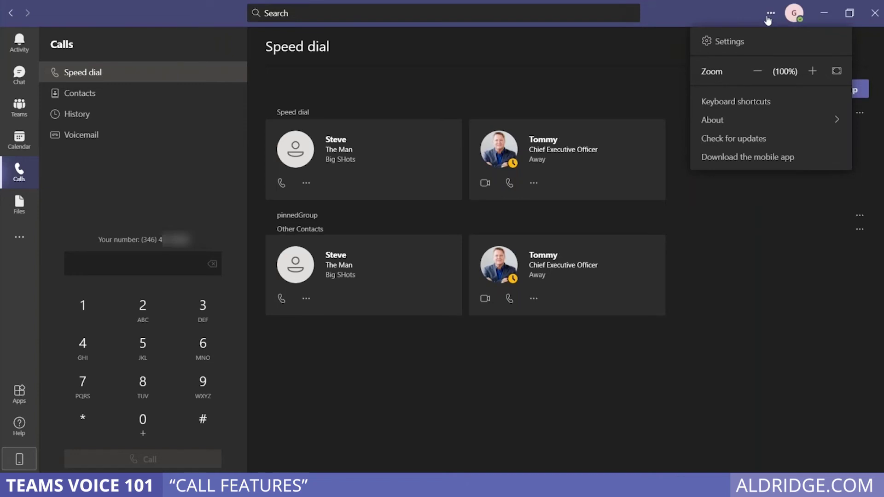
left_click(709, 41)
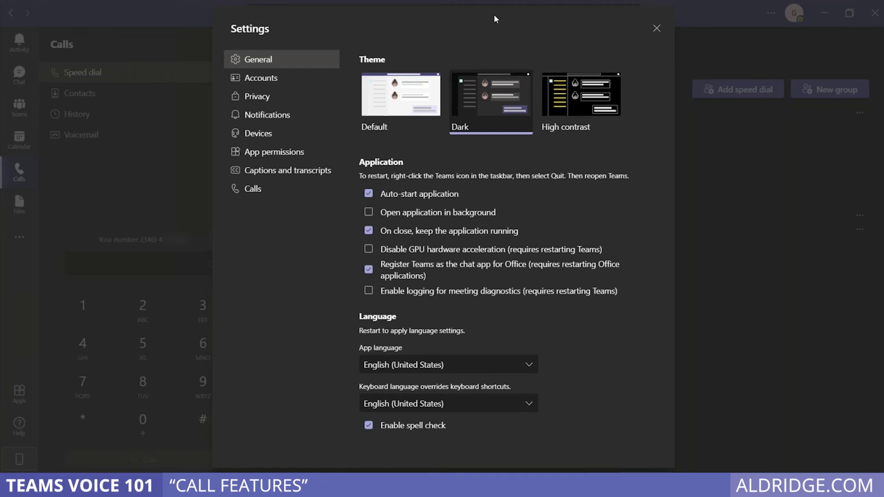
left_click(260, 135)
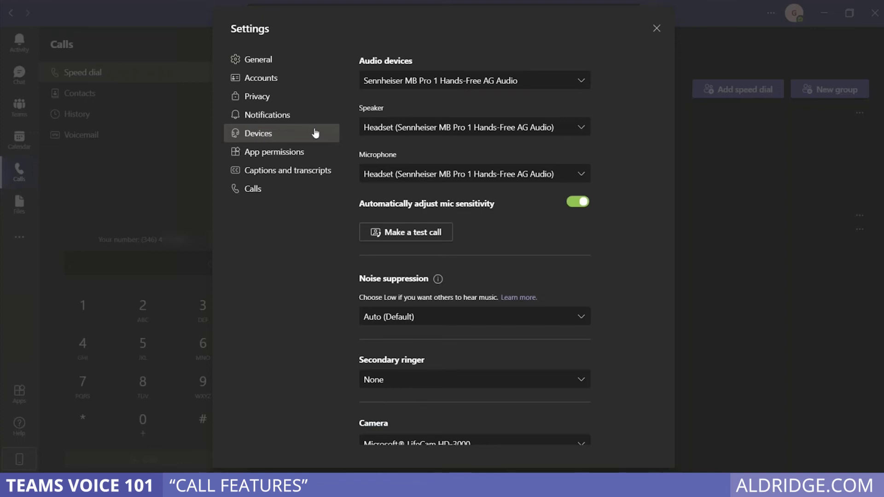
left_click(516, 82)
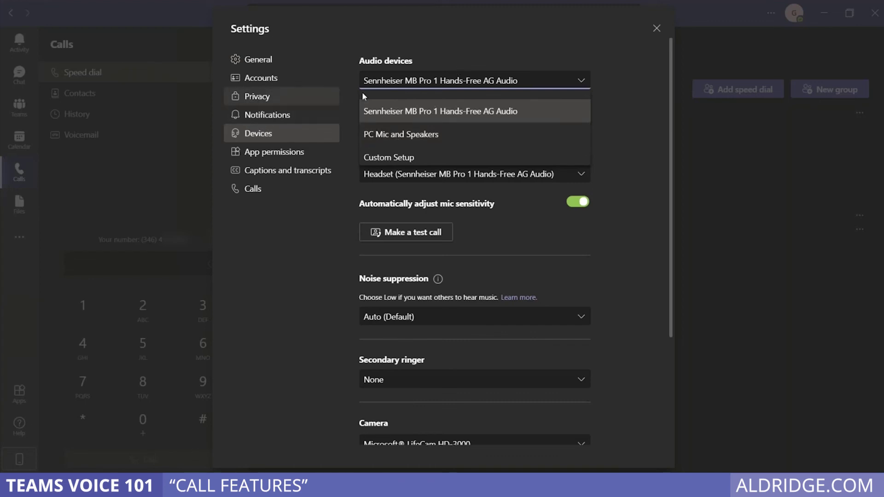
left_click(629, 139)
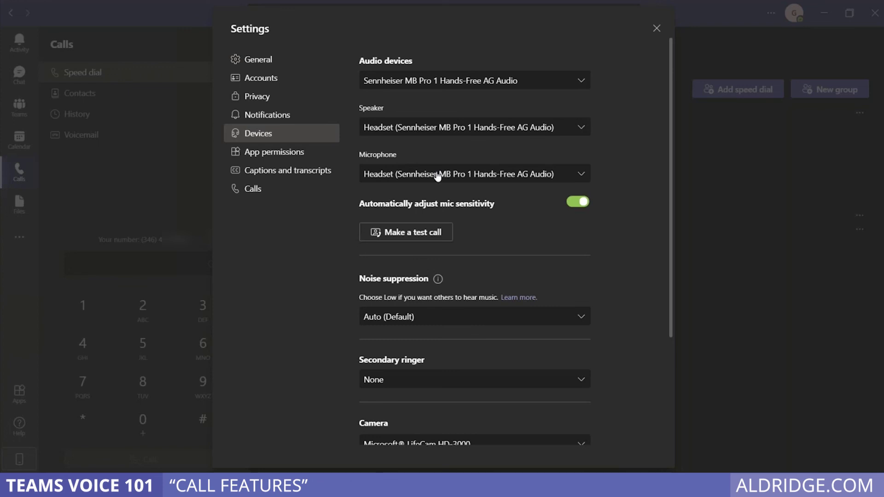
- Make a test call with the current devices and hang up to get the test results
left_click(426, 232)
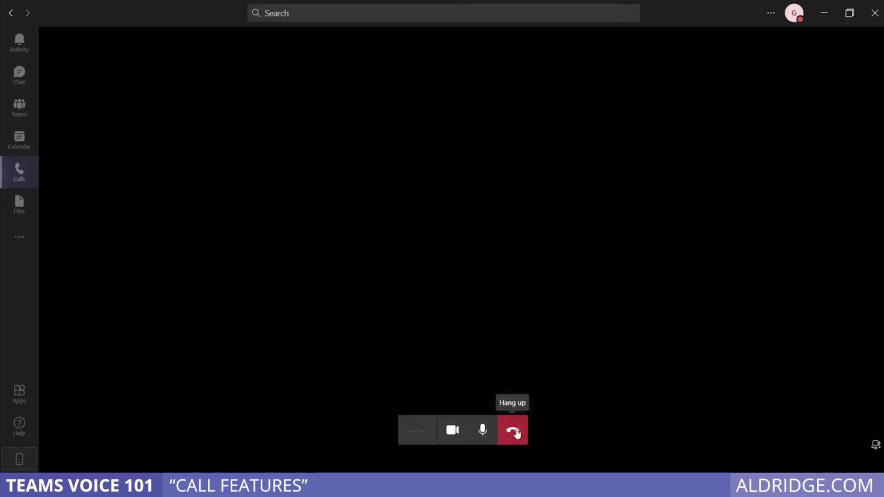
left_click(516, 432)
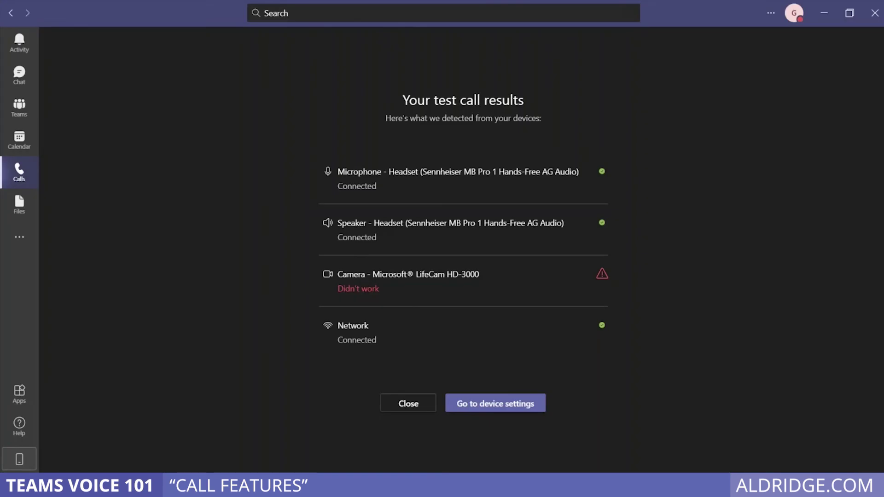